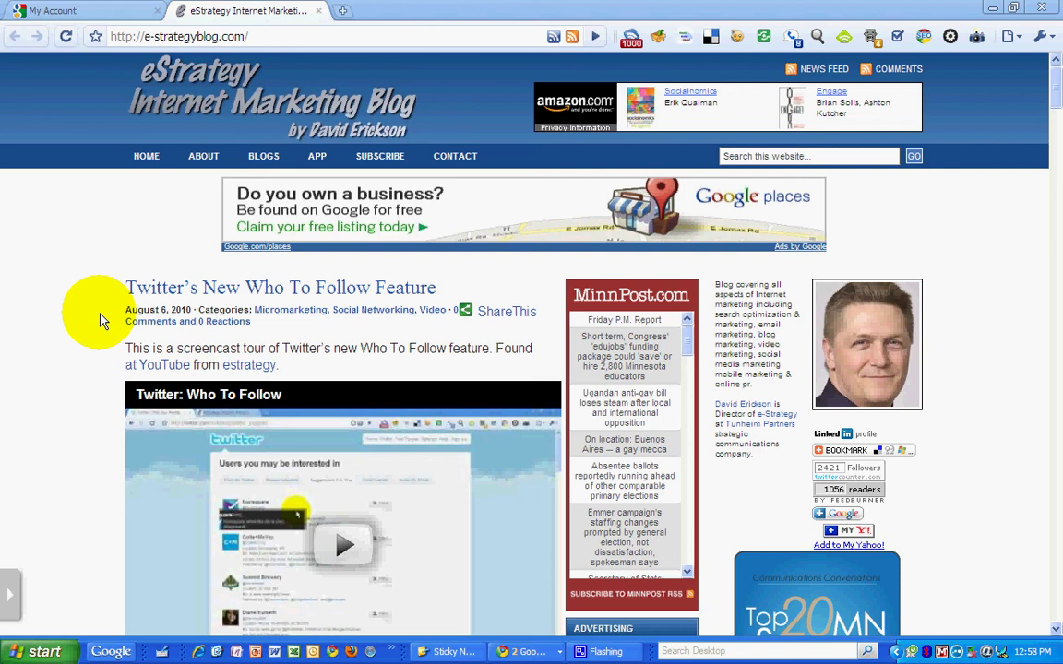
Step: Select the eStrategy blog's web address in the address bar, then clear the selection
click(173, 41)
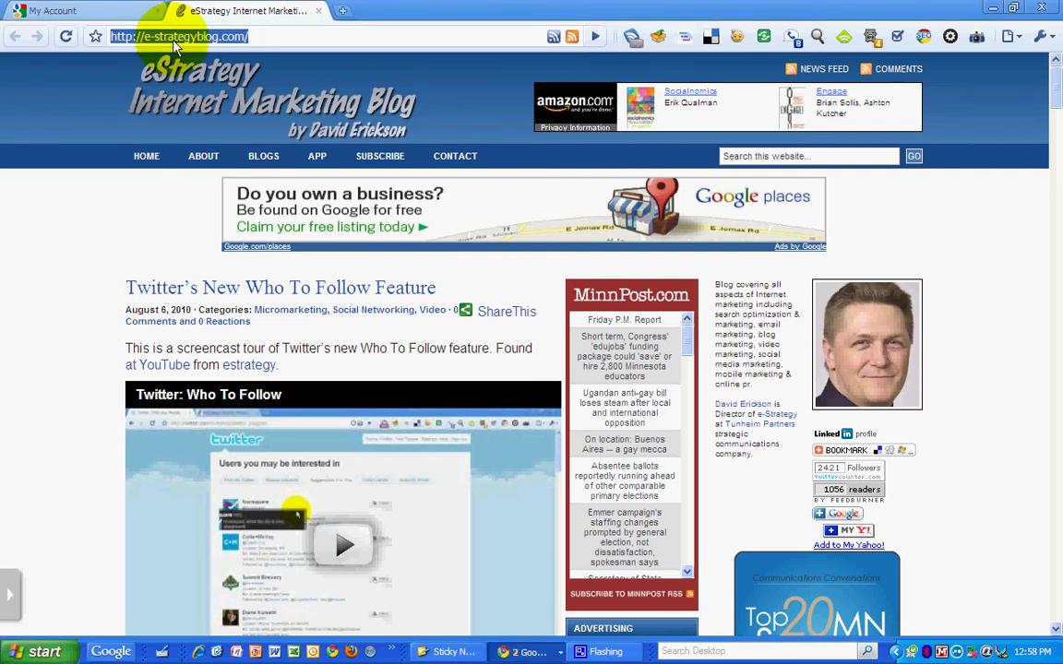
click(74, 327)
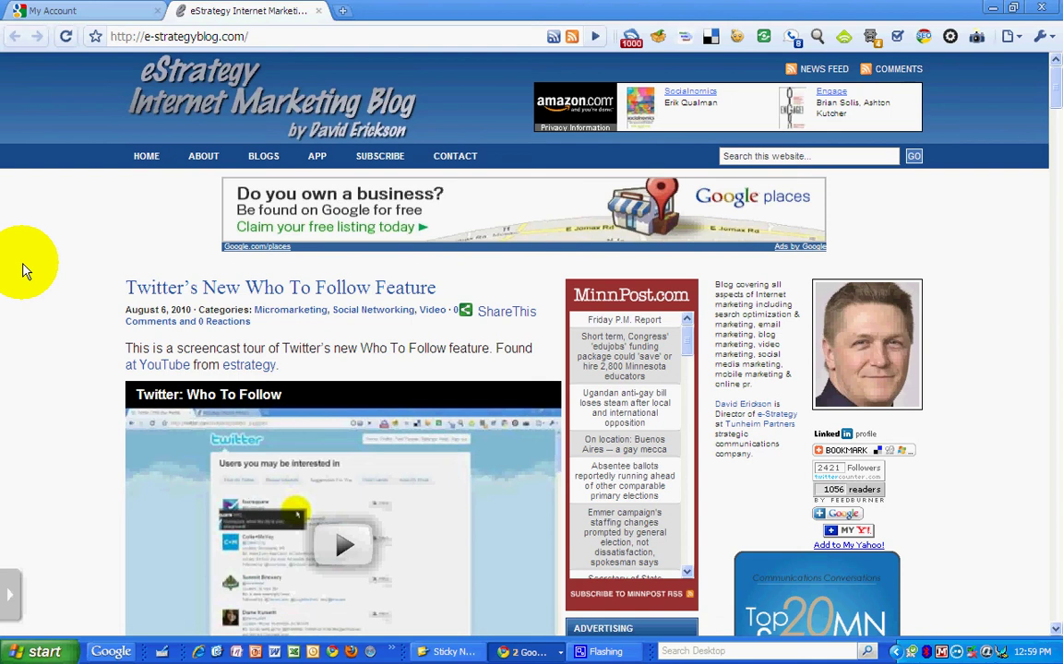
click(118, 15)
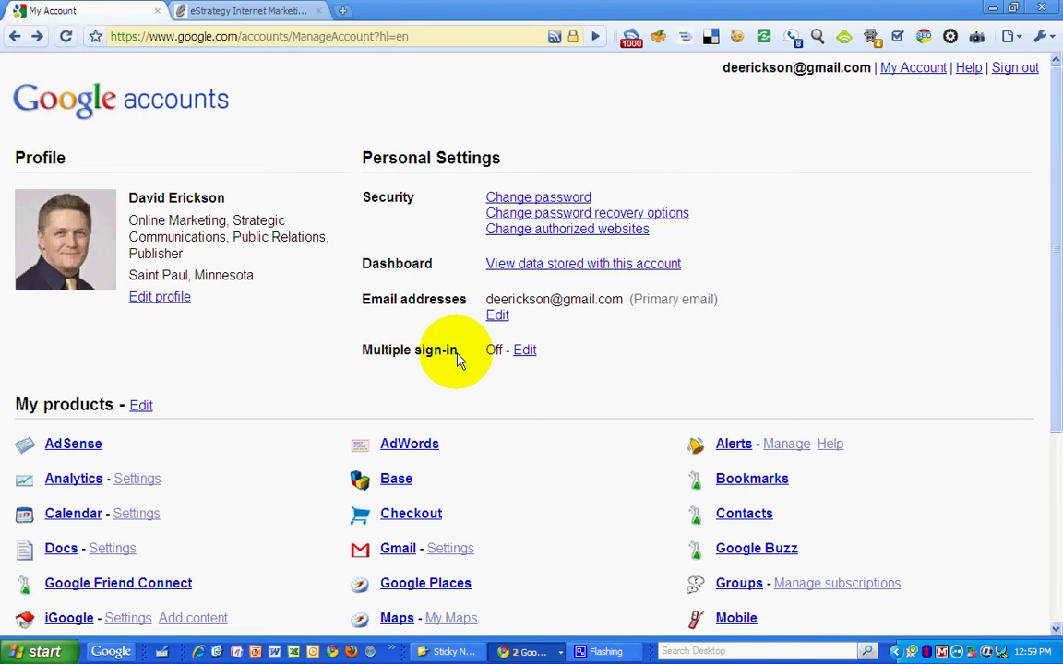
drag(458, 358, 384, 349)
click(384, 348)
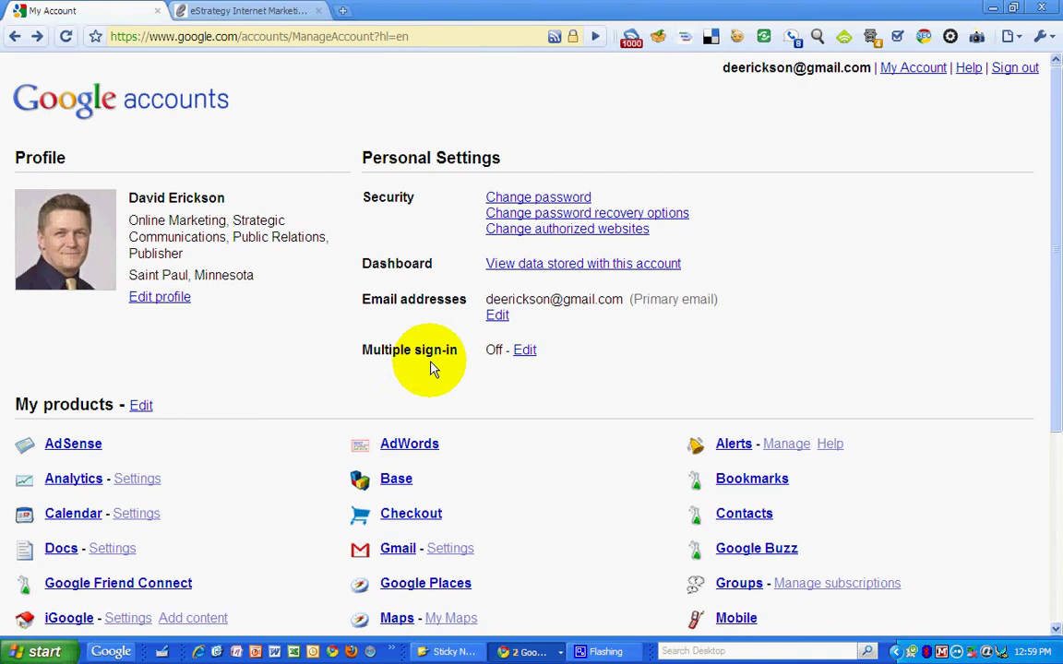
Step: Open the Multiple sign-in Edit page and briefly highlight the signed-in account's address
click(526, 351)
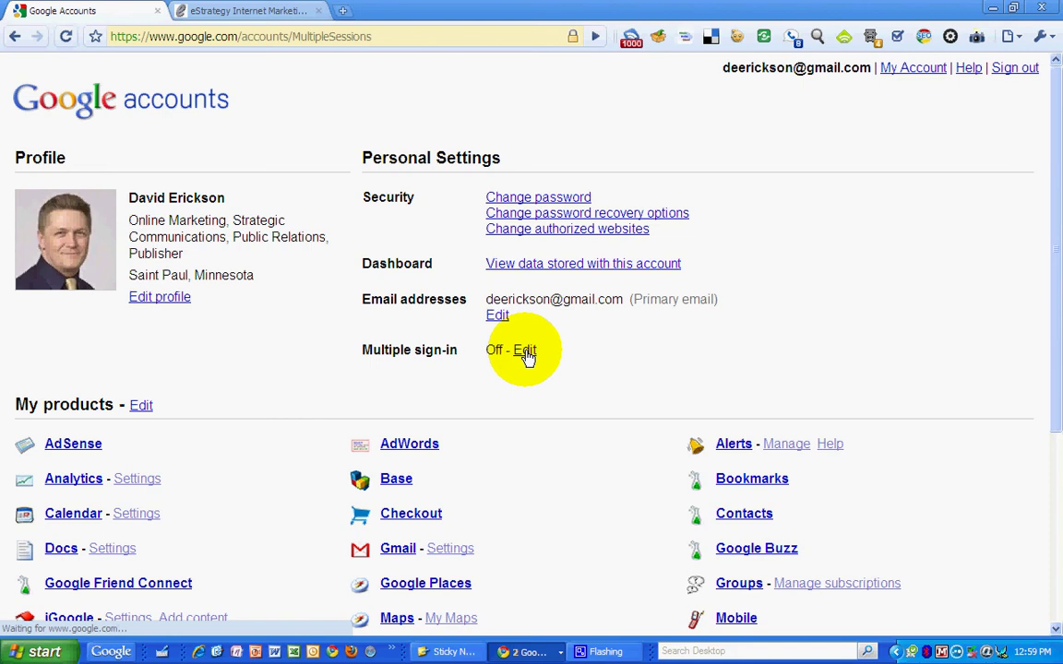
drag(847, 67, 661, 88)
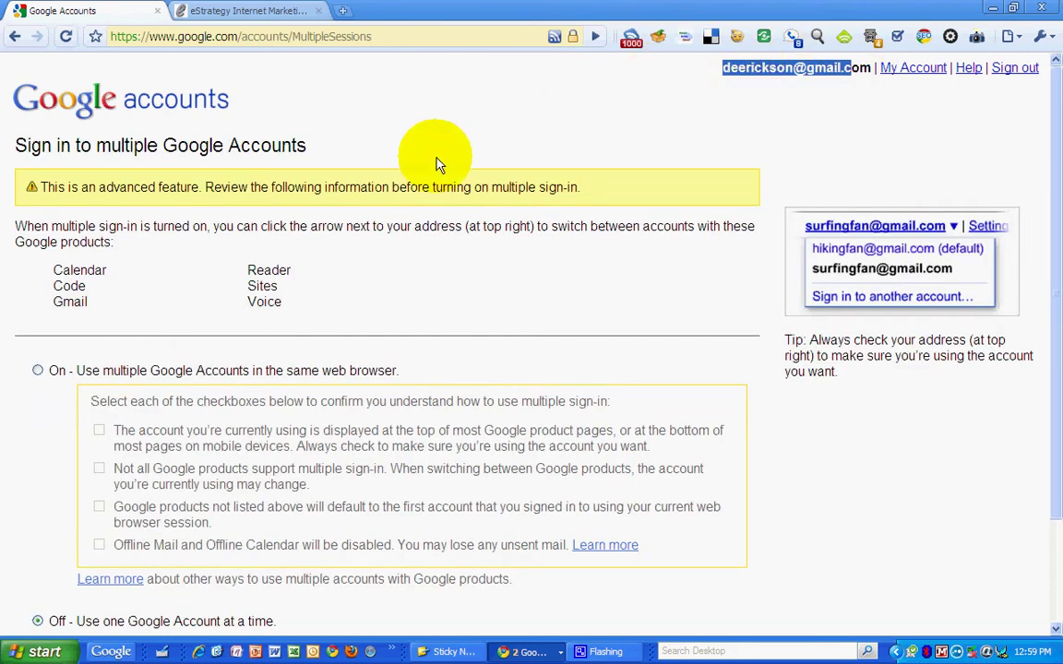
click(277, 232)
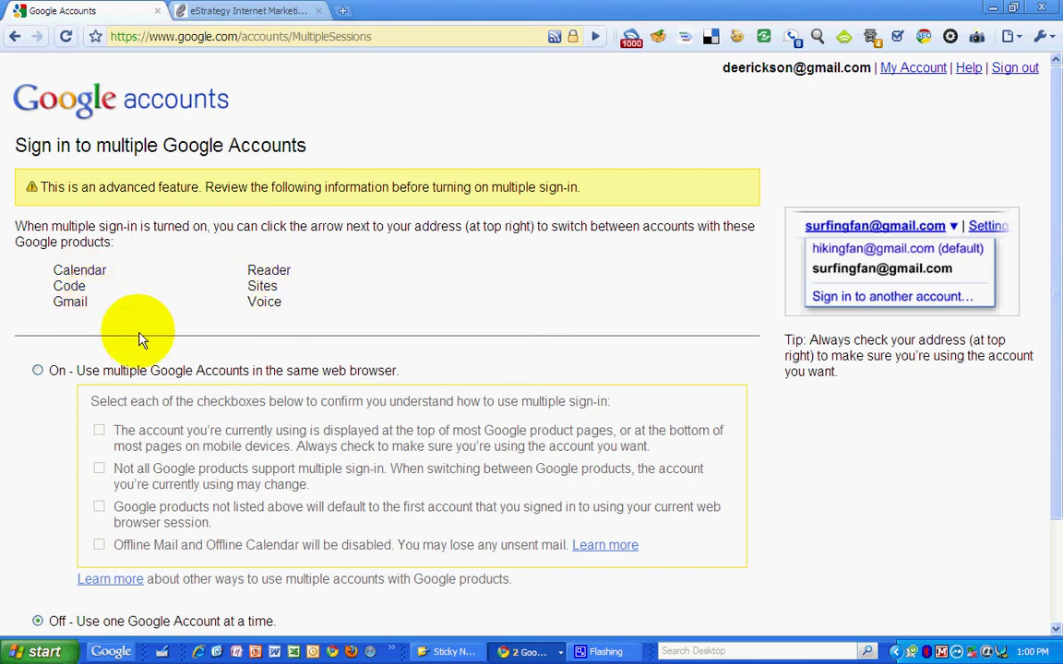
Step: Switch multiple sign-in to On, tick all four acknowledgement checkboxes, and save
click(38, 371)
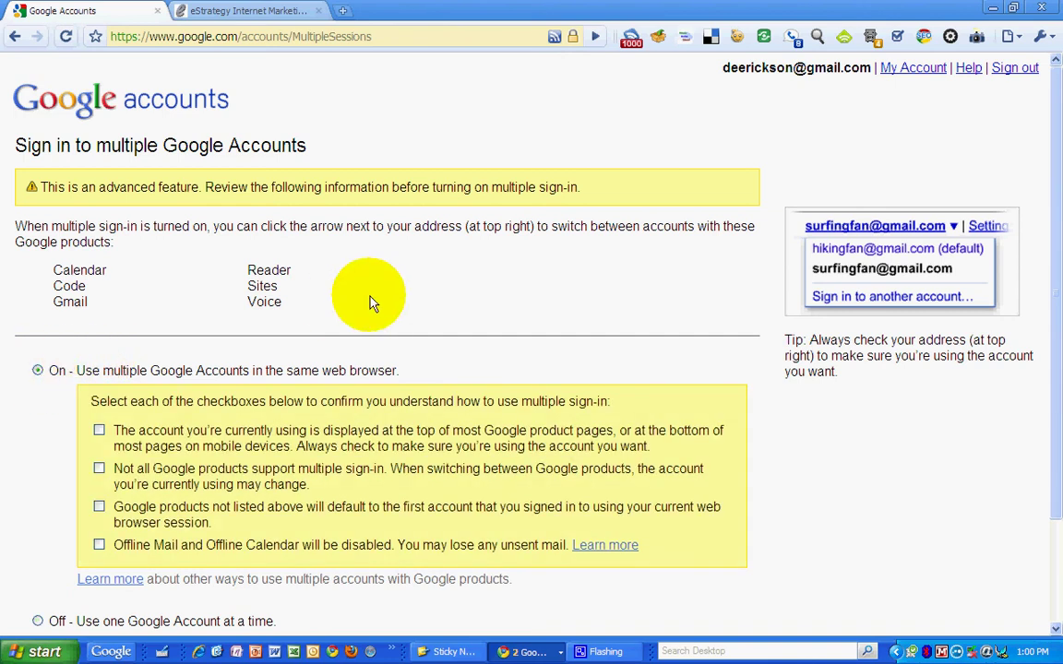
scroll(370, 301, down, 2)
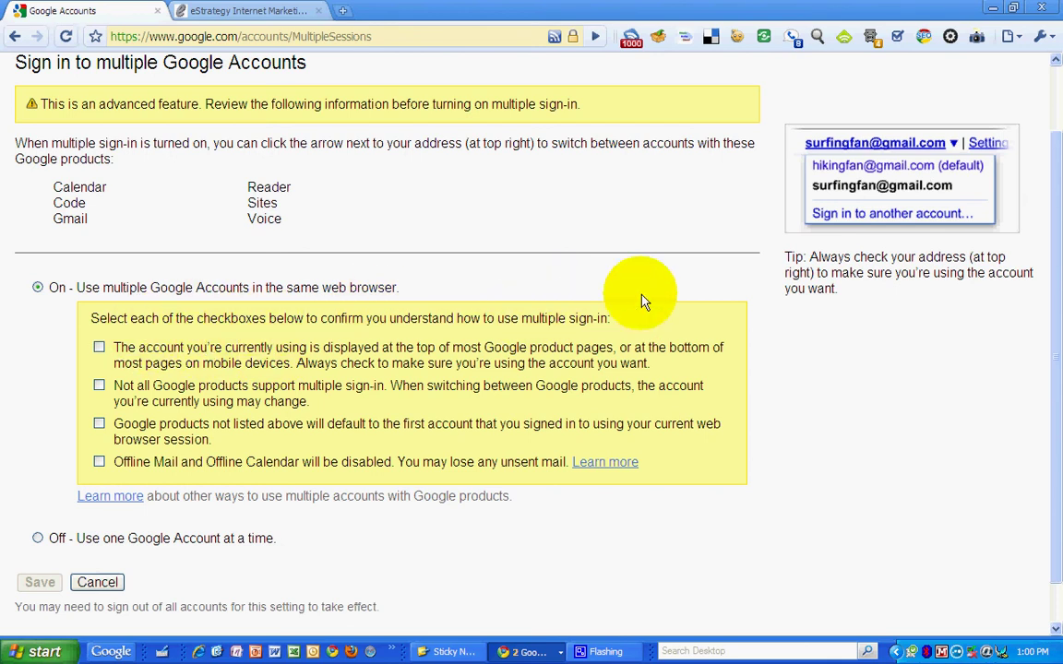
click(99, 349)
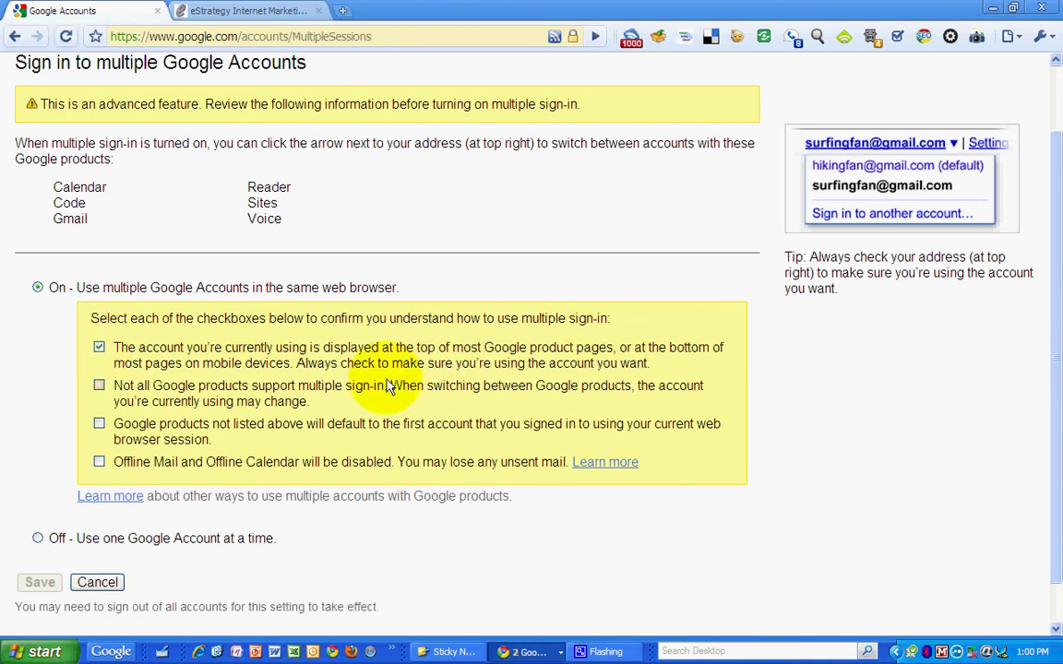
click(99, 387)
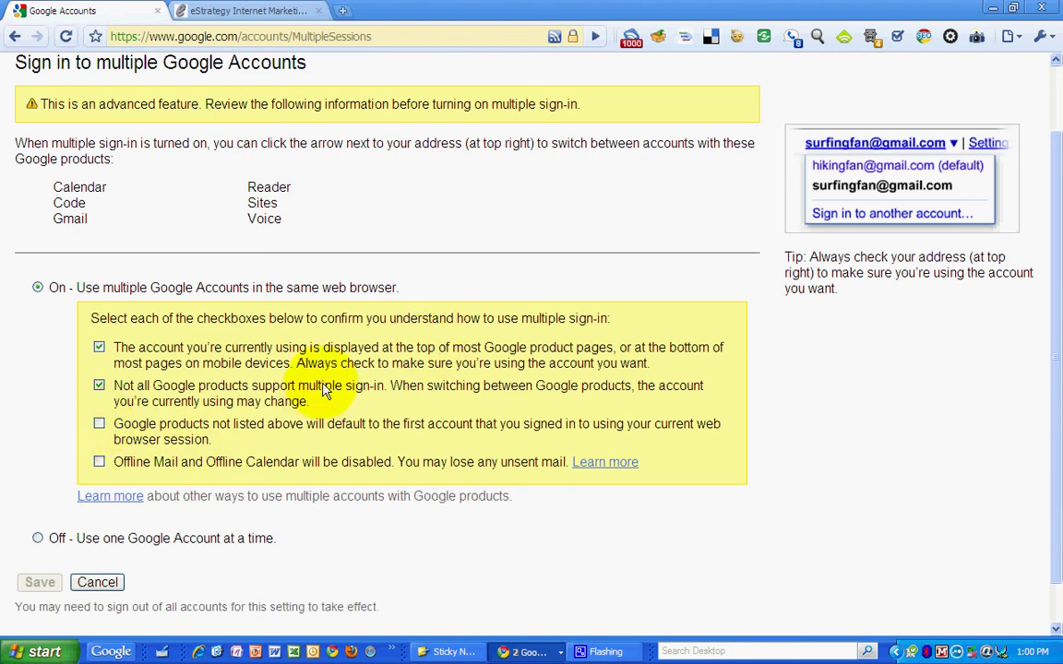
scroll(341, 304, up, 1)
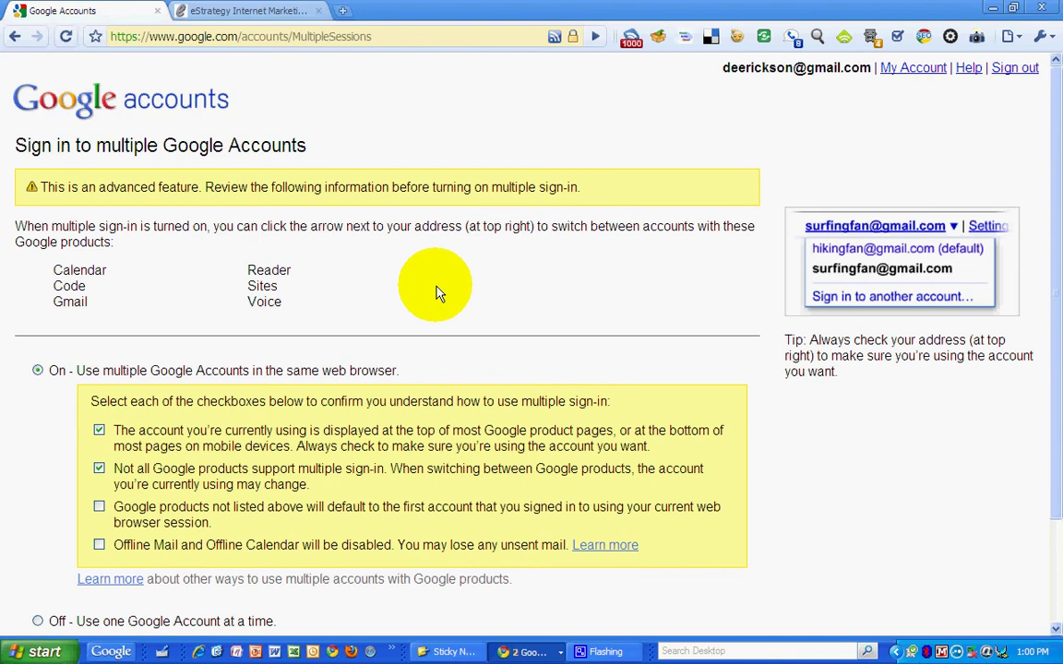
scroll(439, 285, down, 2)
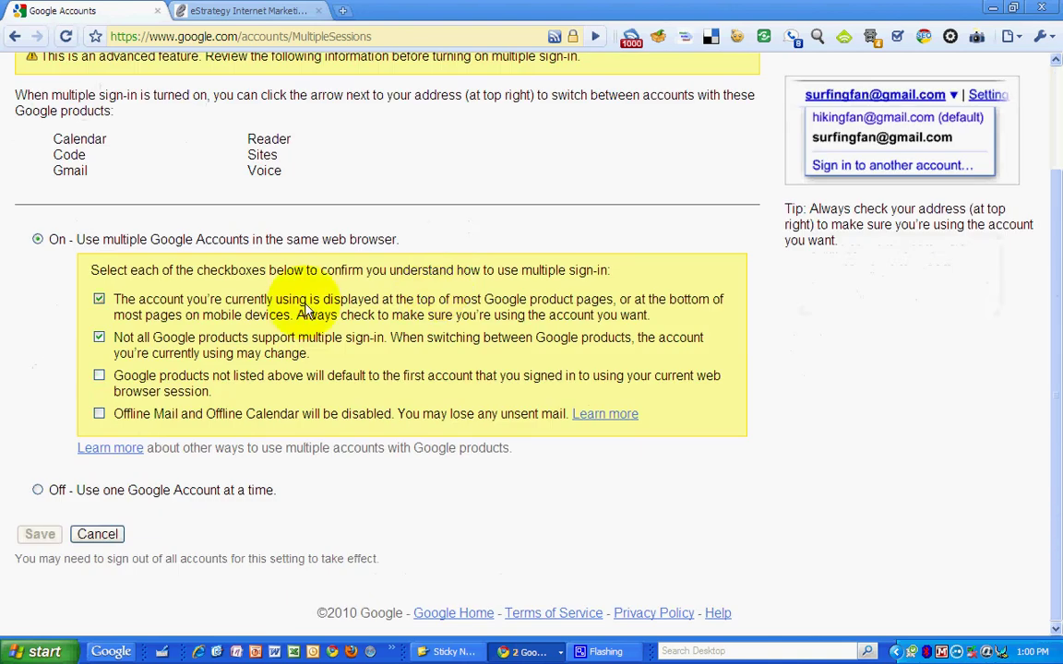
click(98, 377)
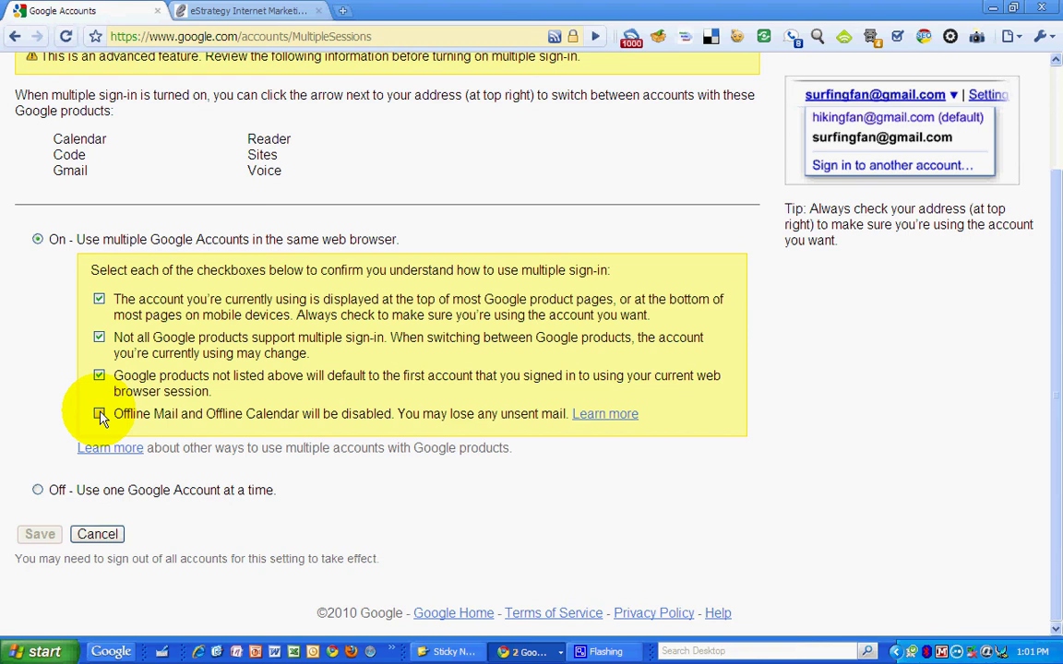
click(100, 415)
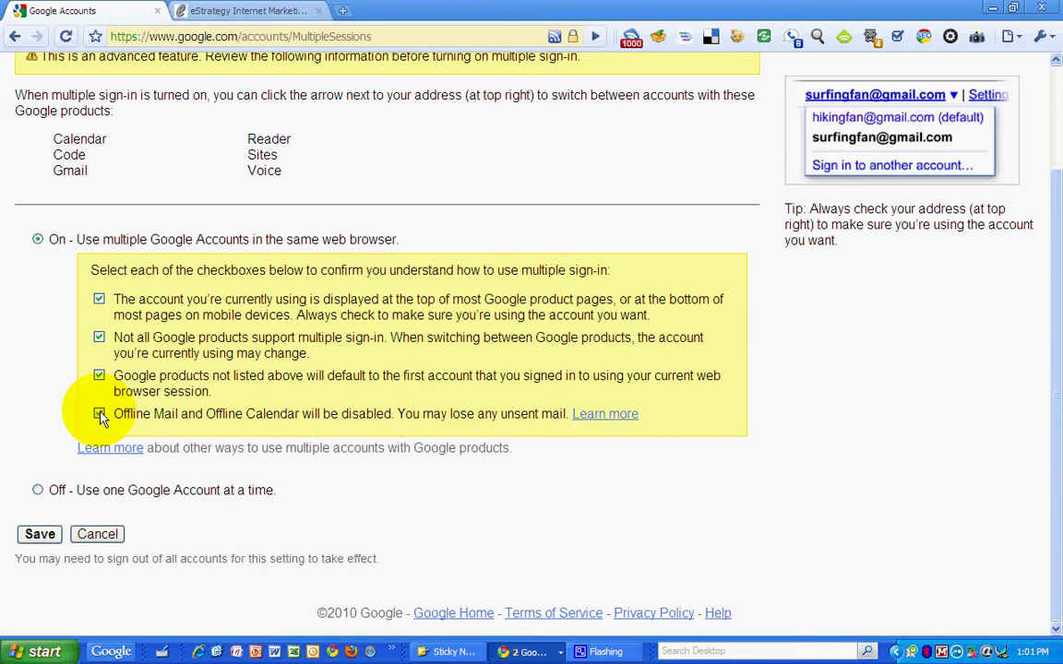
click(41, 535)
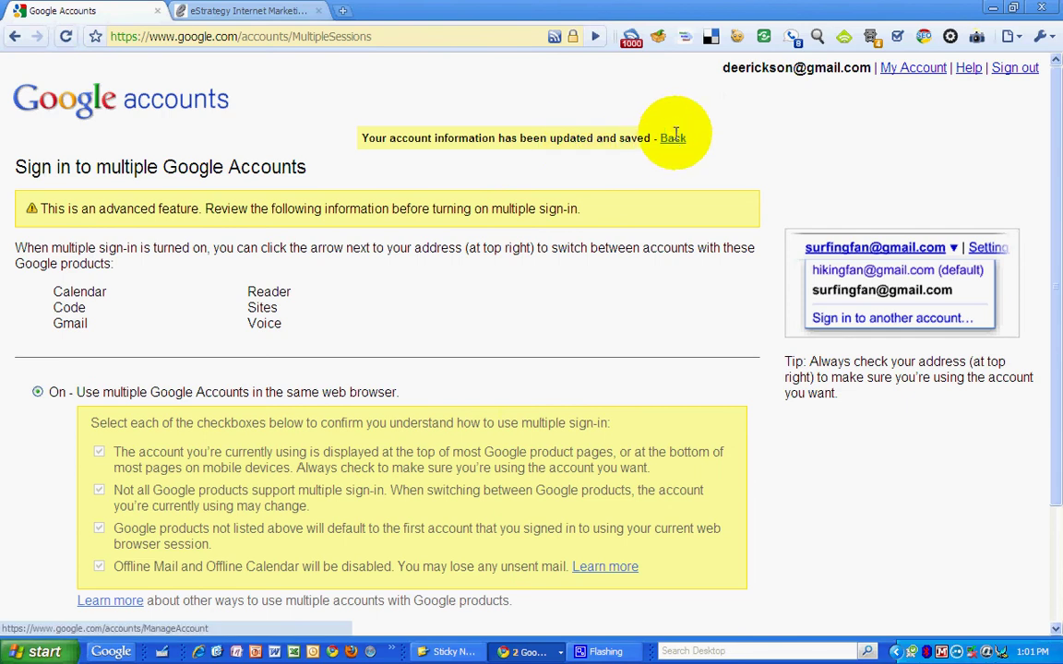
Step: Go back to My Account and open the signed-in accounts dropdown at top right
scroll(461, 305, down, 3)
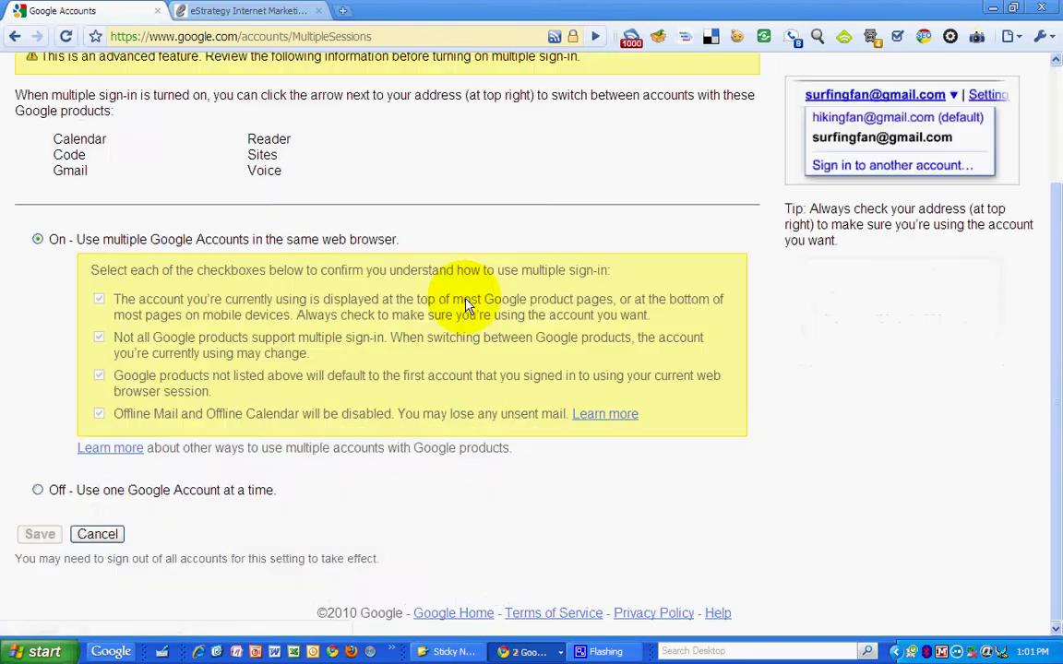
scroll(466, 304, up, 3)
click(672, 139)
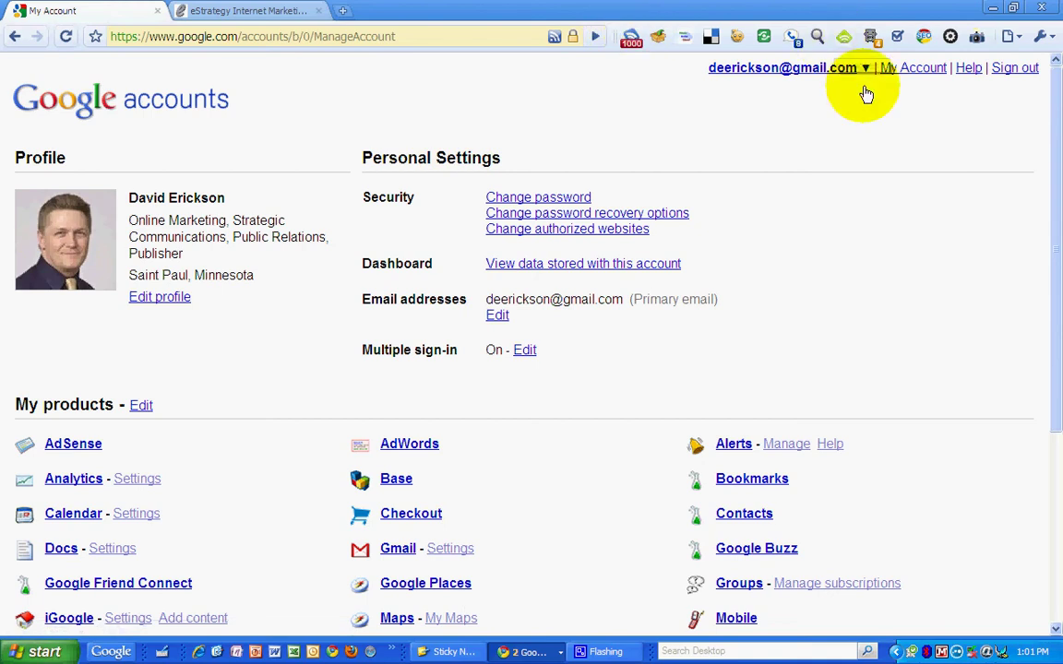
click(866, 69)
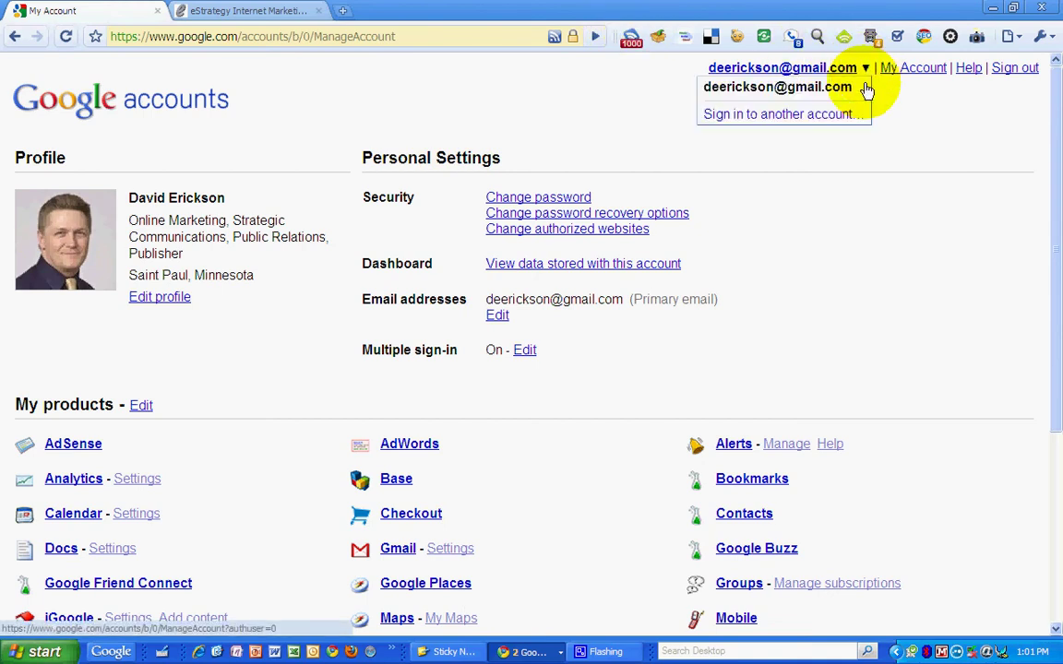
Step: Use 'Sign in to another account…' with the second account's email address and submit
click(808, 118)
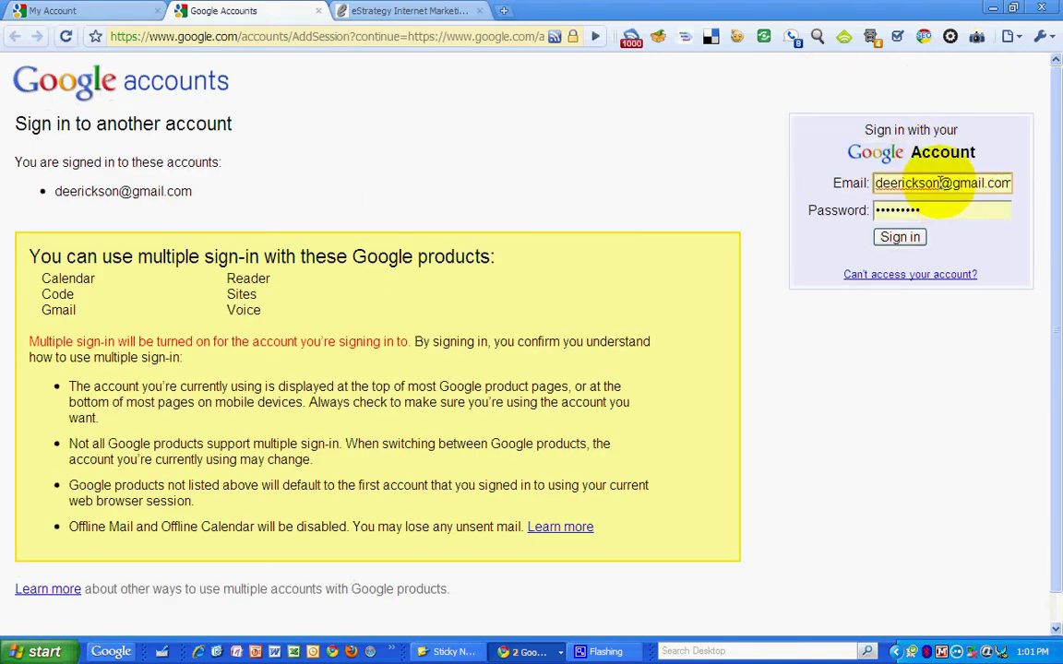
drag(939, 189, 818, 190)
text(e.str)
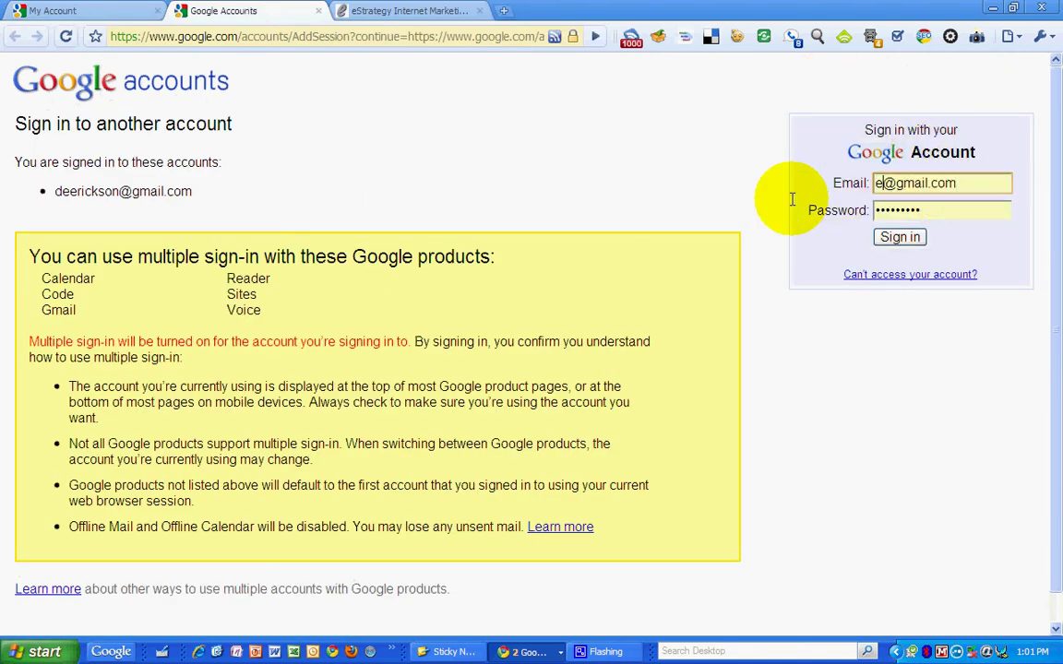
text(at)
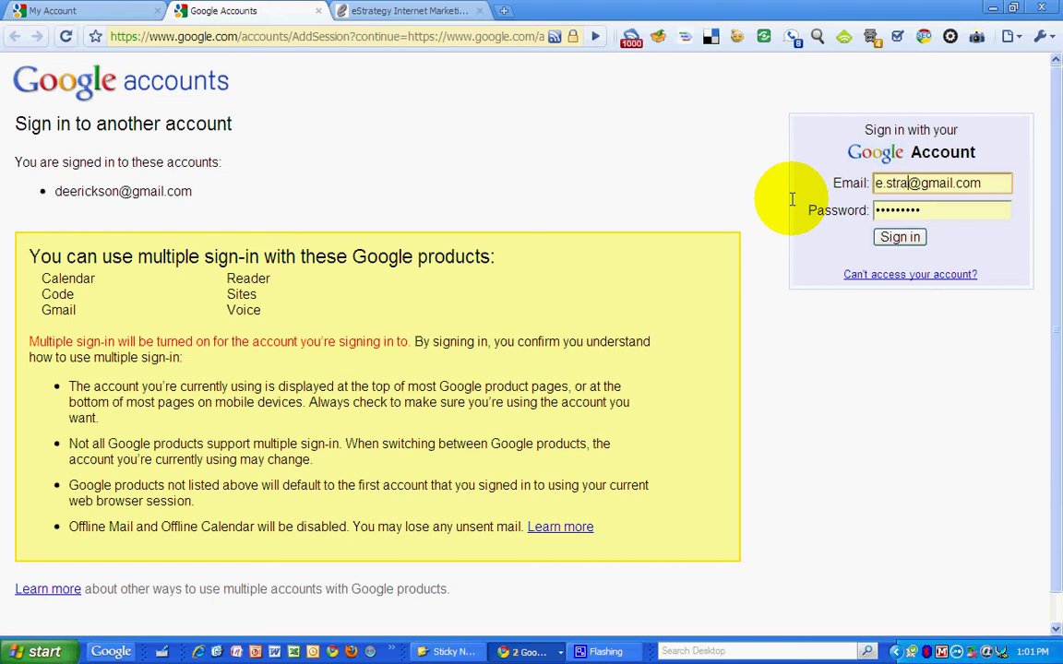
text(egy.com)
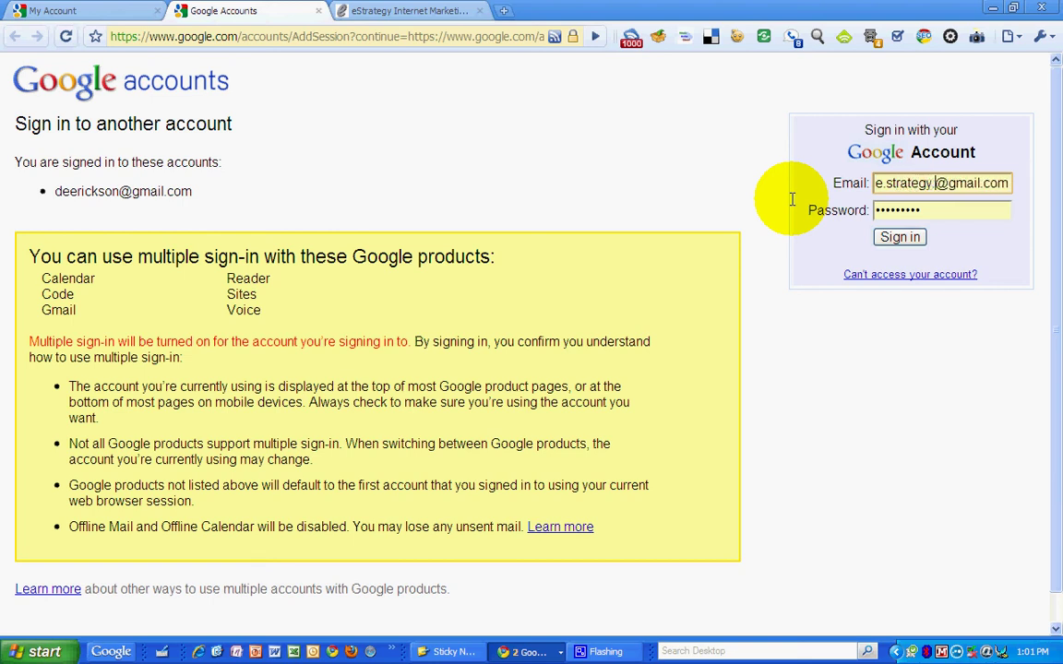
key(Tab)
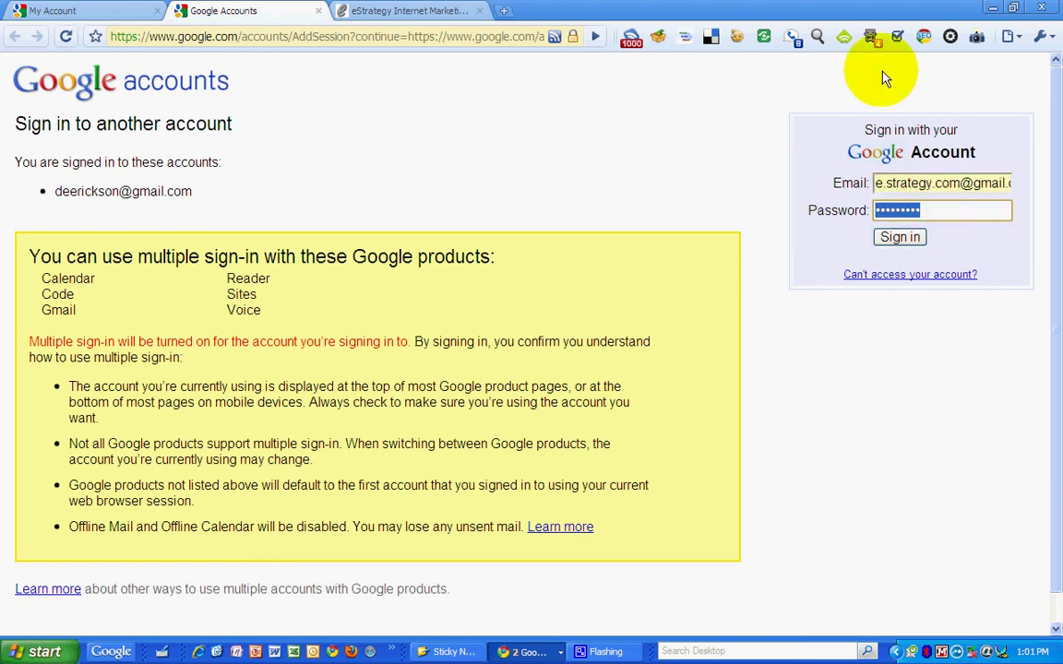
click(899, 237)
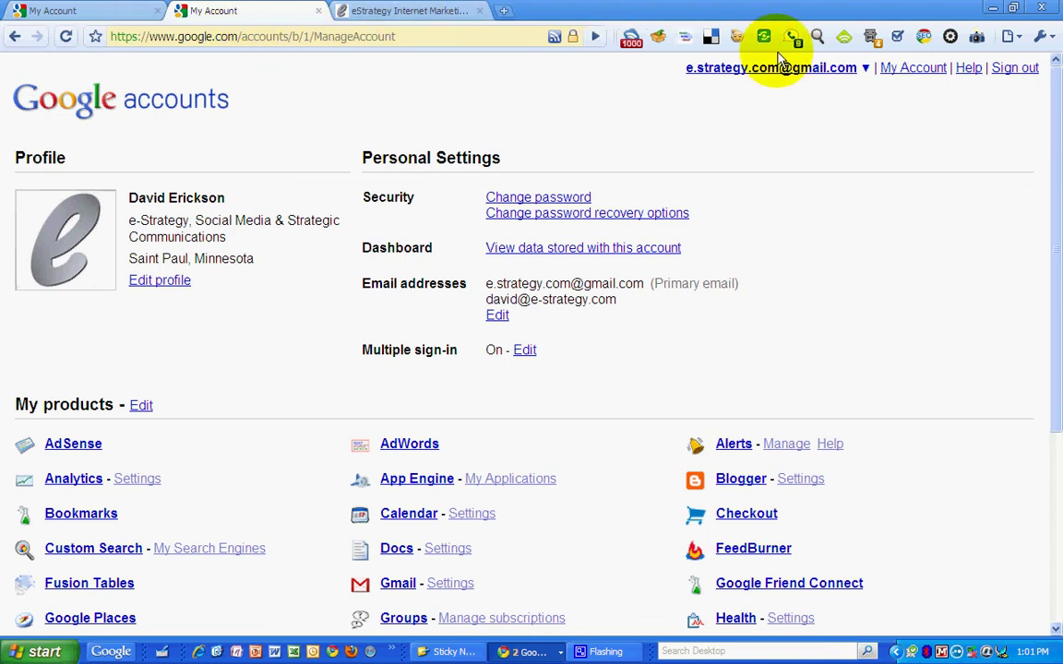
Step: Switch back to the default account, then change the URL to google.com/reader to load Reader
click(865, 69)
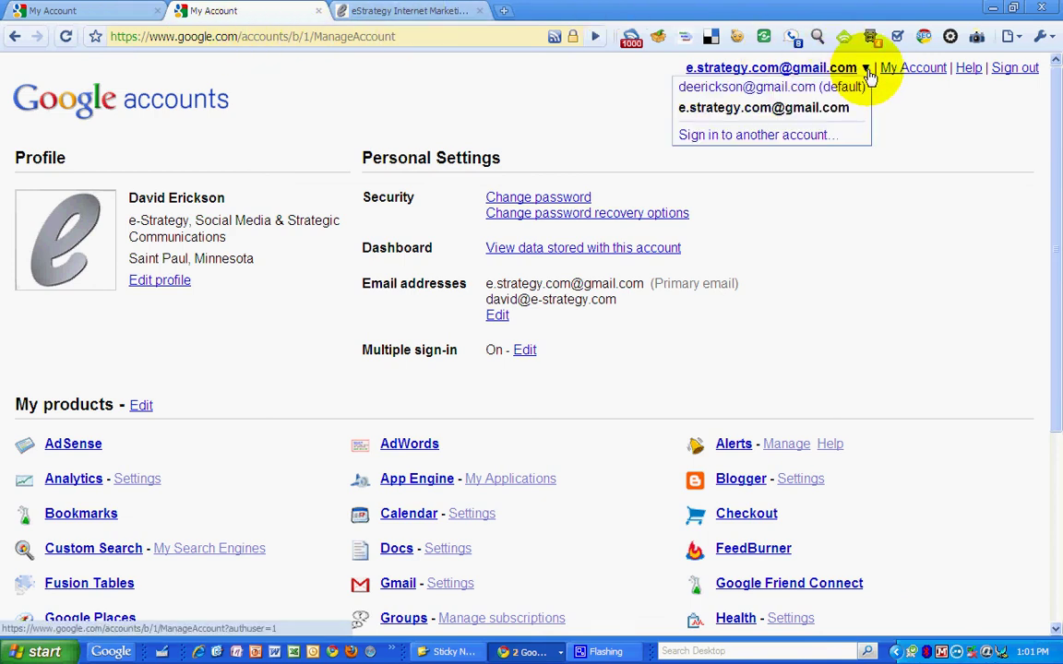
click(805, 90)
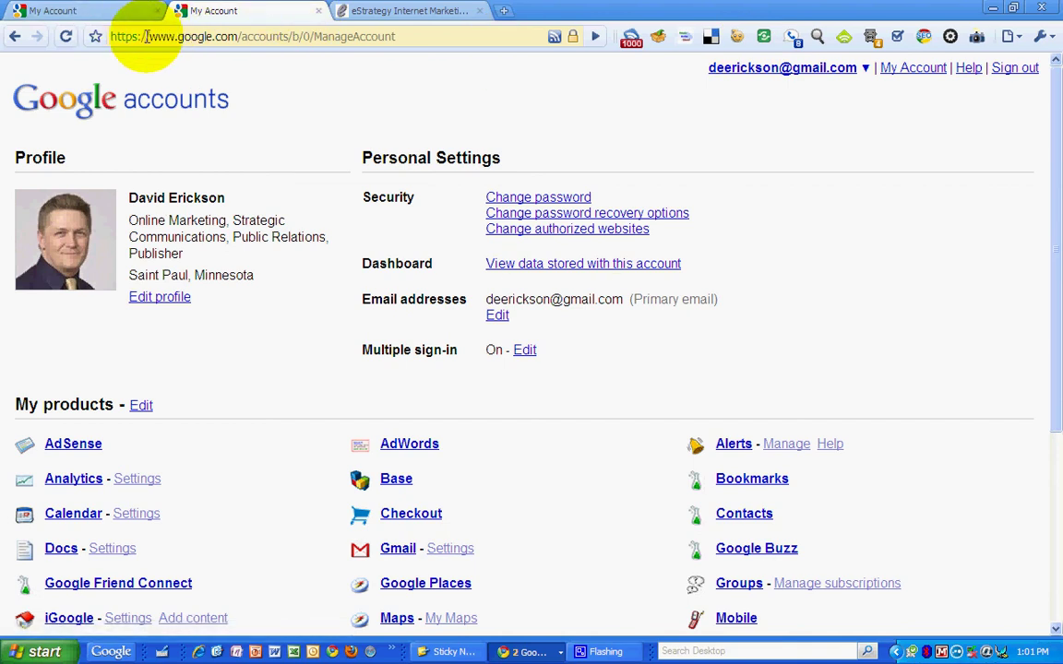
click(210, 36)
click(401, 36)
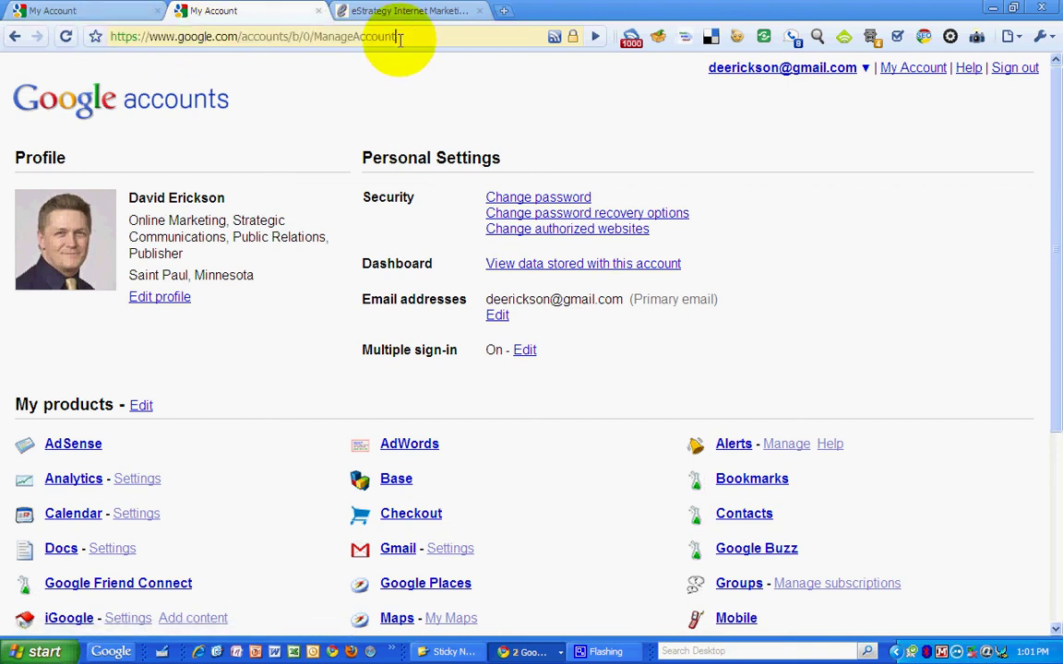
key(ctrl+shift+Left)
key(ctrl+shift+Left)
key(ctrl+shift+Left)
key(ctrl+shift+Left)
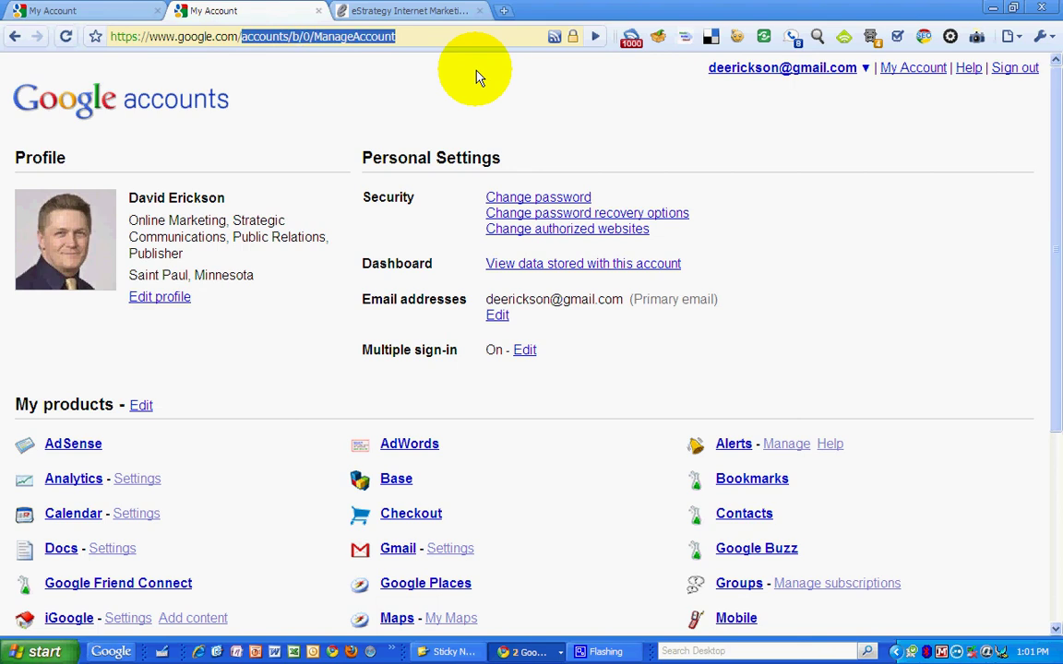
text(reader)
key(Return)
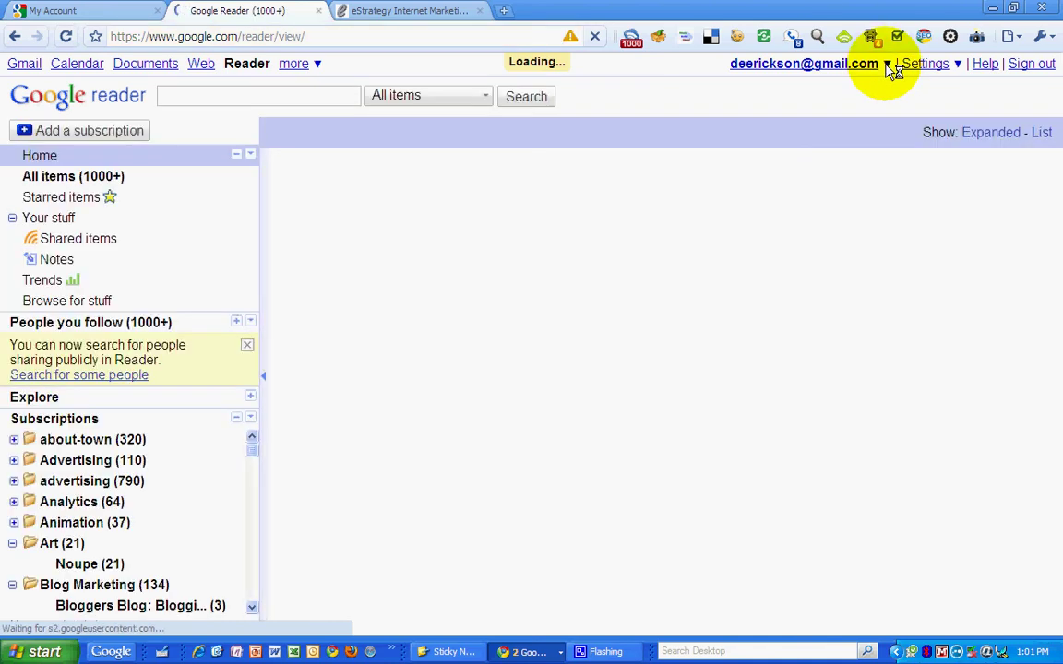
click(886, 66)
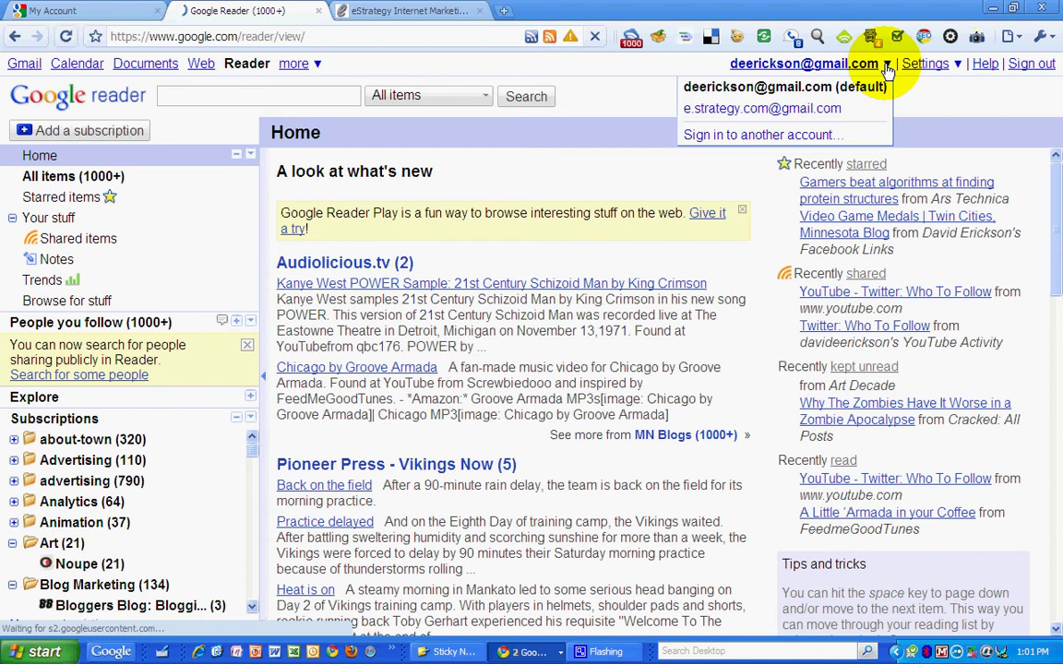
click(761, 110)
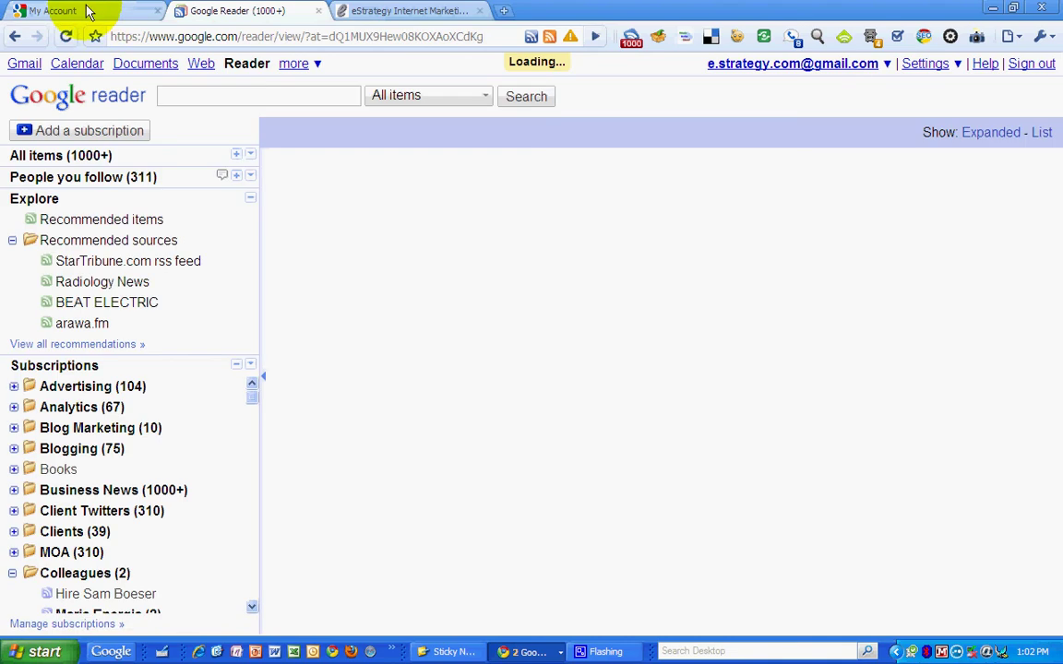
Step: Return to the eStrategy blog tab and select its full URL in the address bar
click(372, 13)
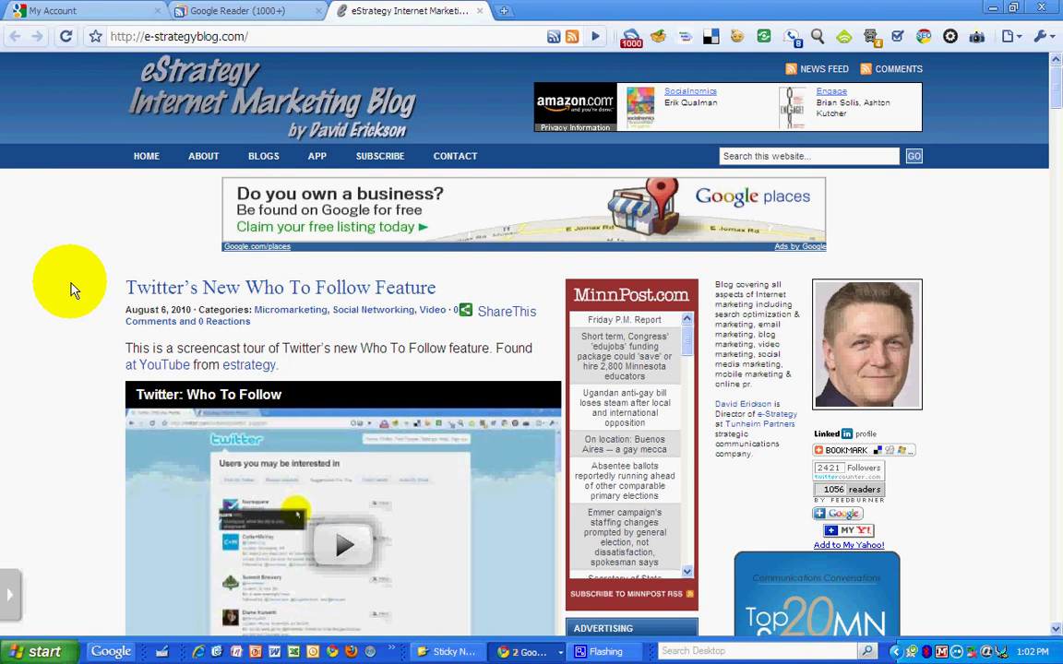
click(177, 36)
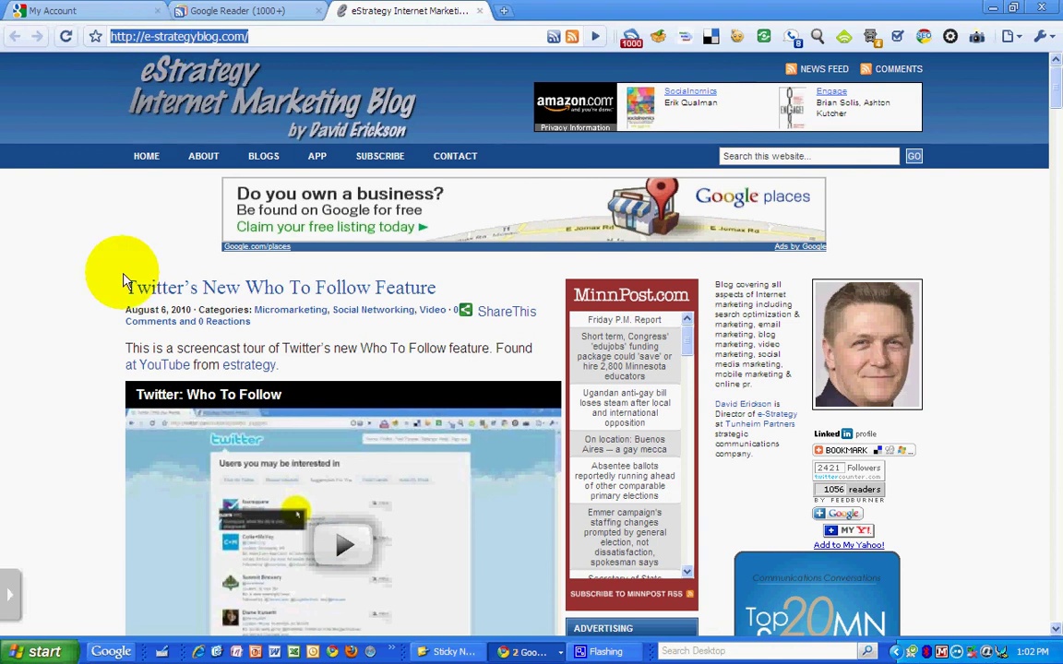